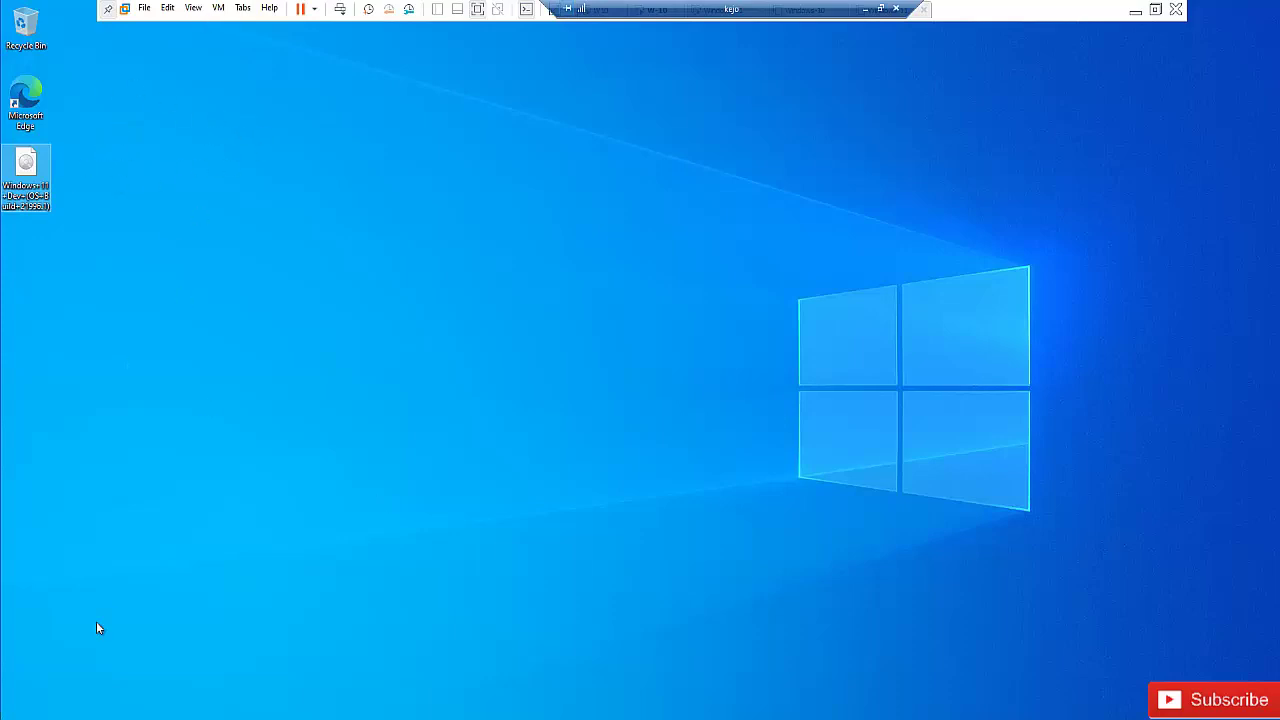
- Check the current Windows version with winver, then close the About Windows dialog
key("super")
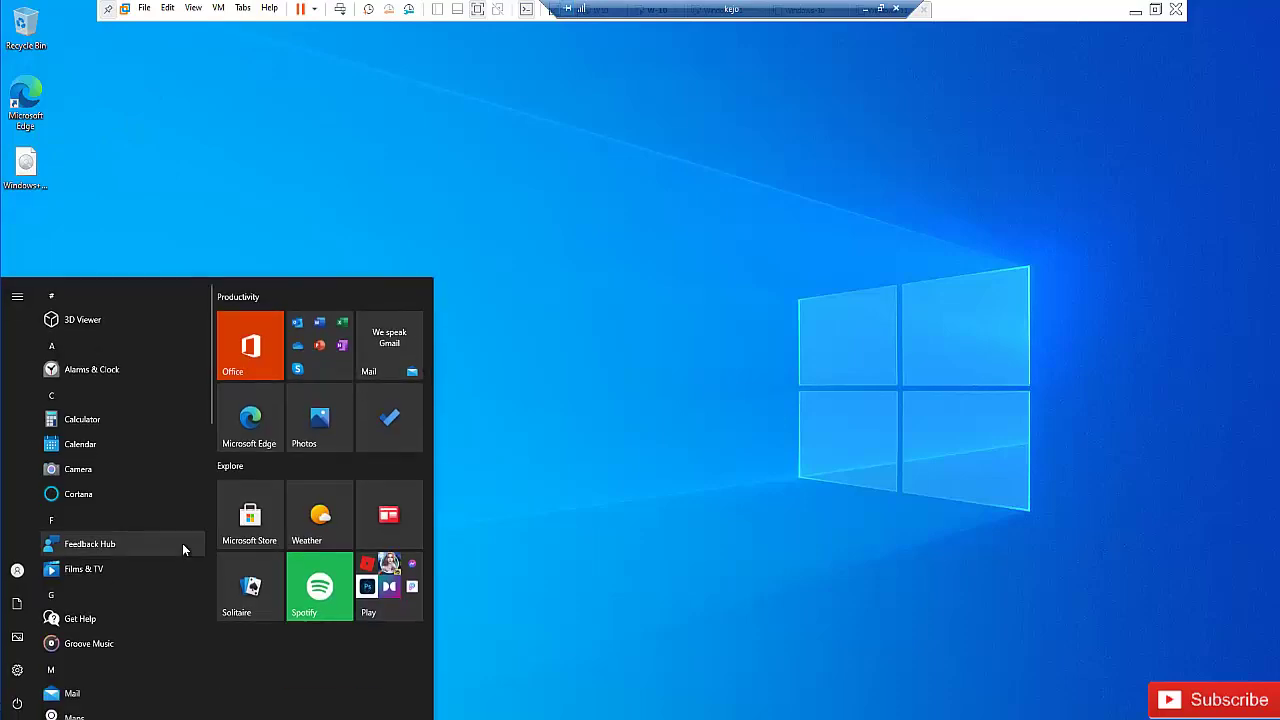
left_click(183, 545)
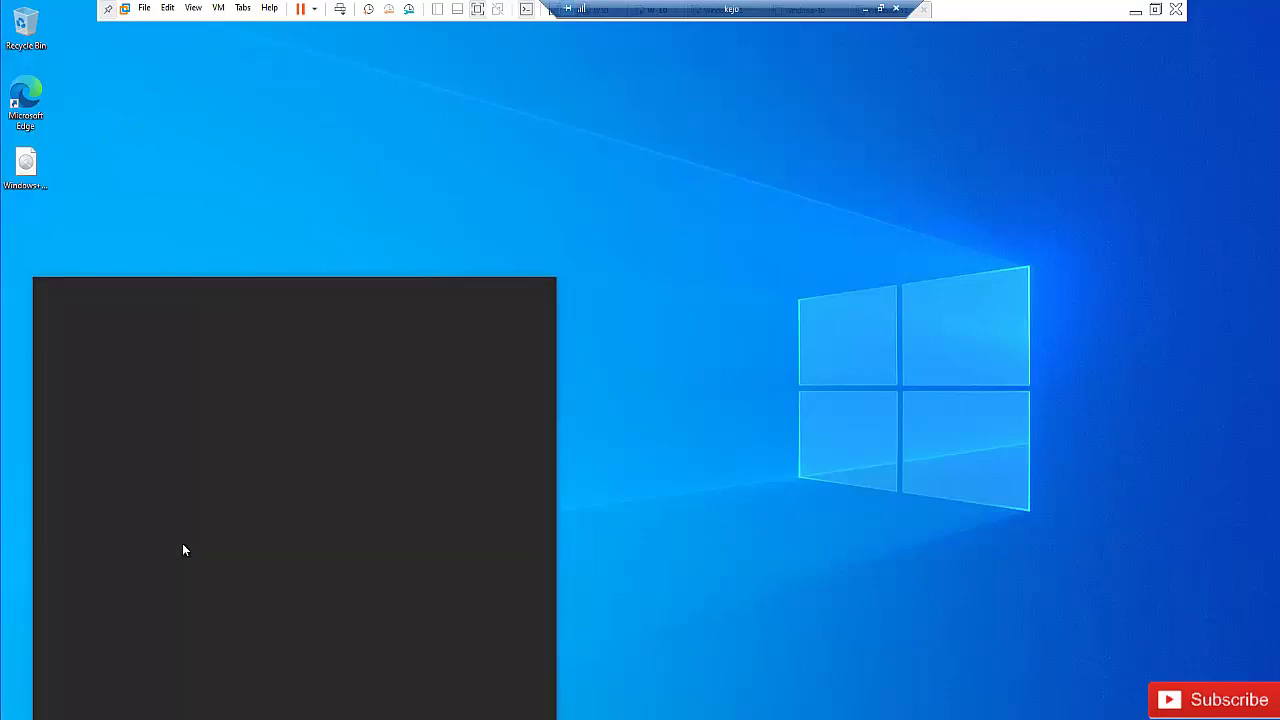
type("winver")
key("Return")
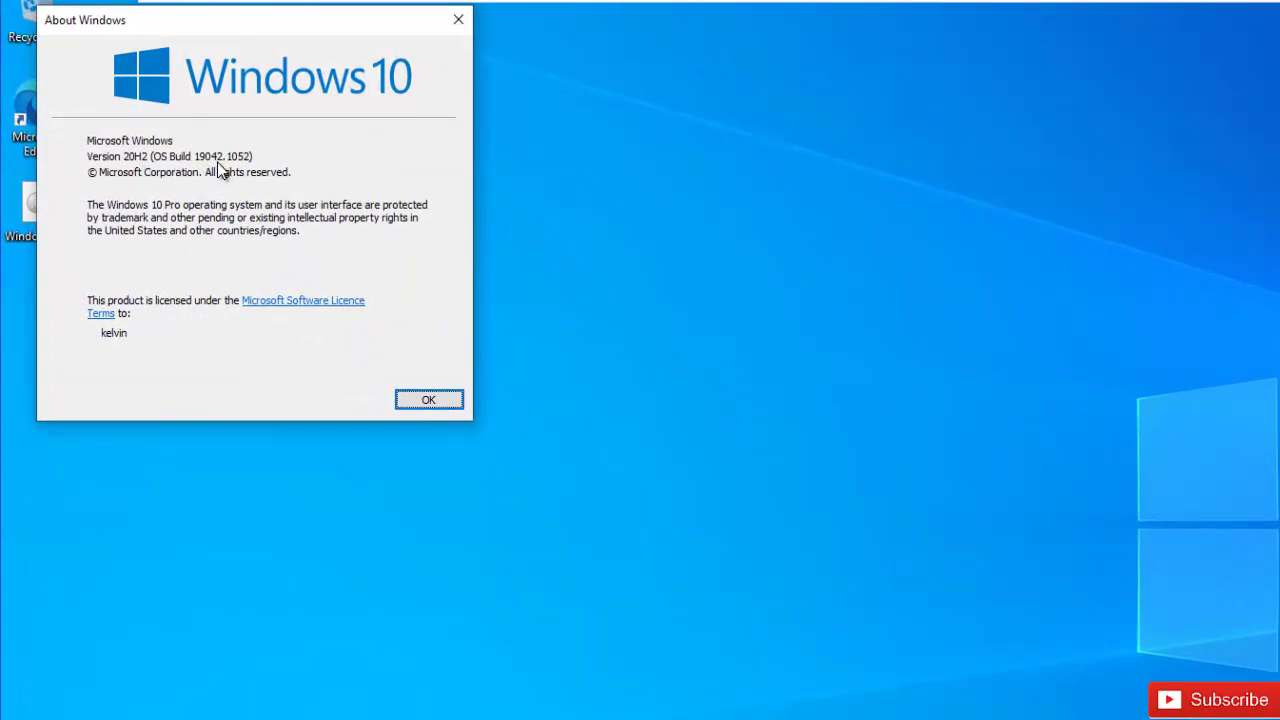
left_click_drag(277, 33, 291, 77)
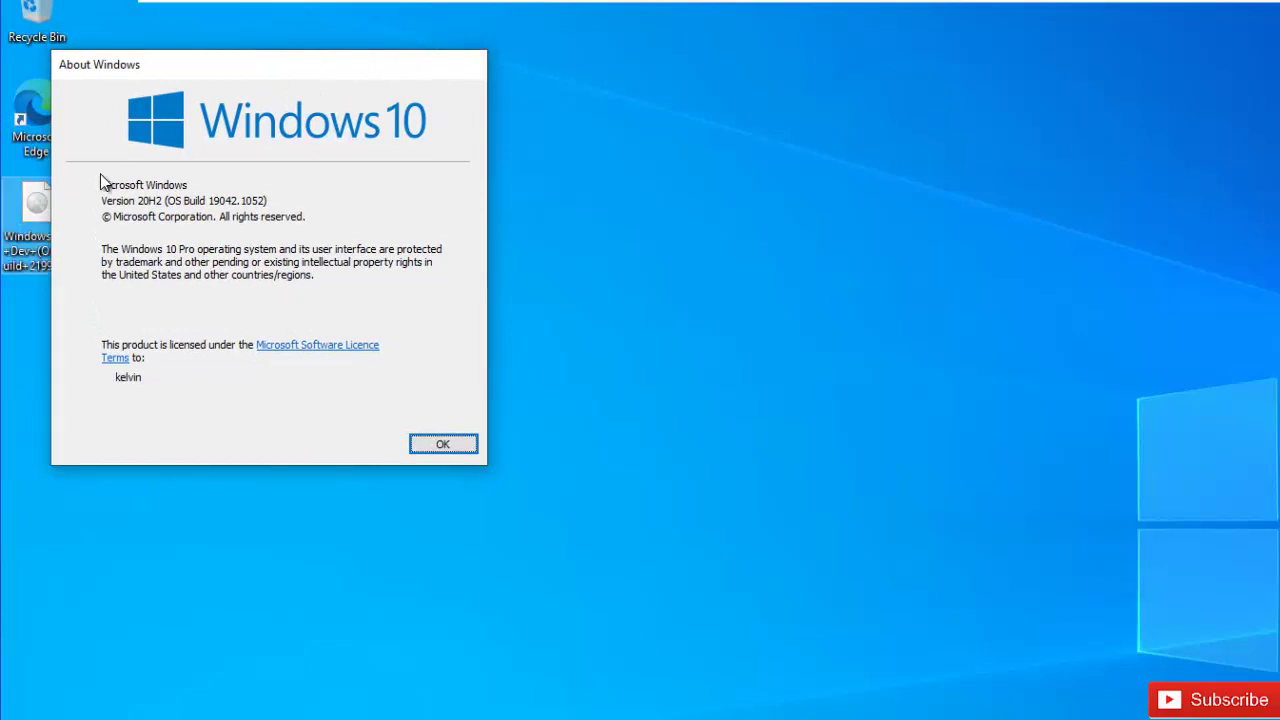
key("Return")
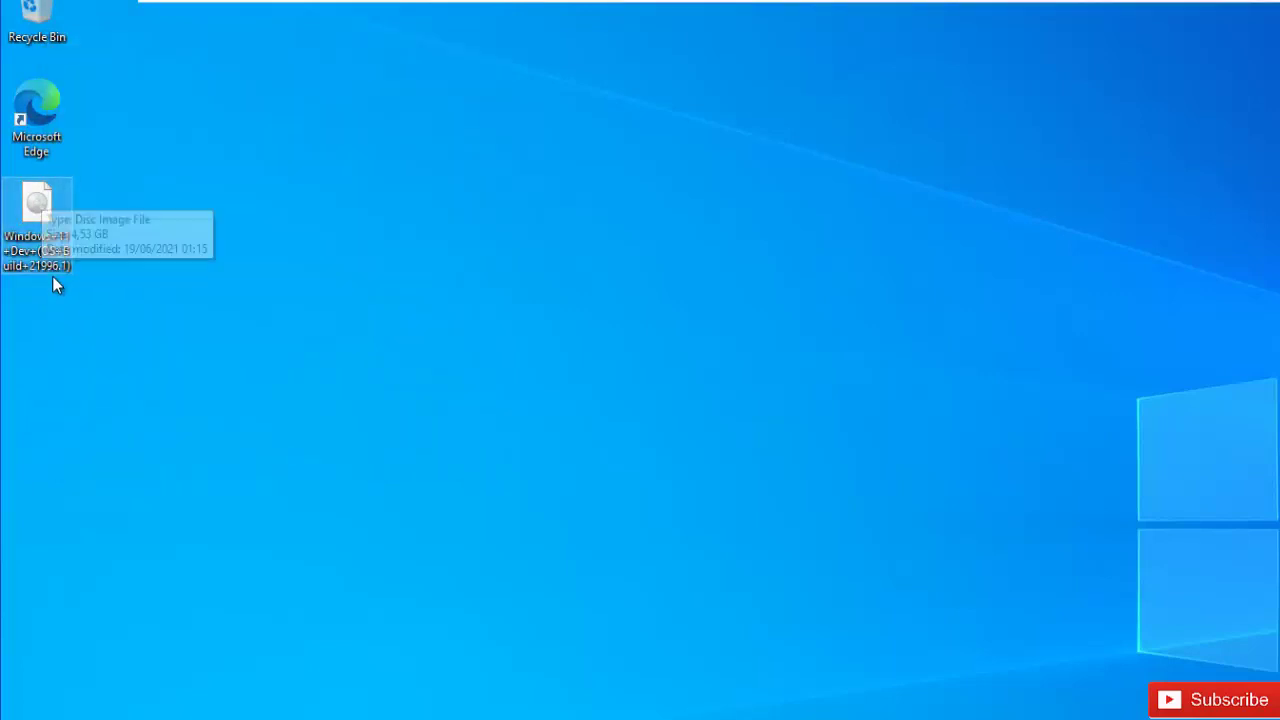
- Mount the Windows 11 disc image from the desktop, keeping its original file name
left_click(49, 236)
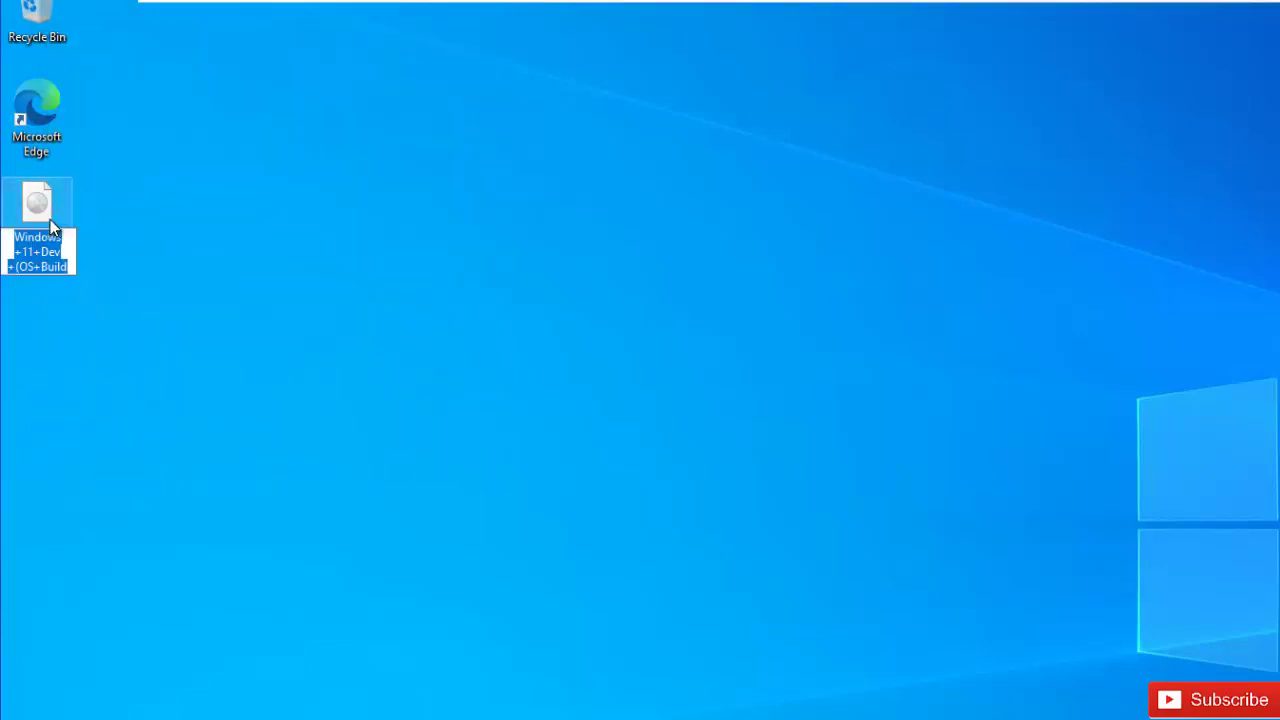
key("Return")
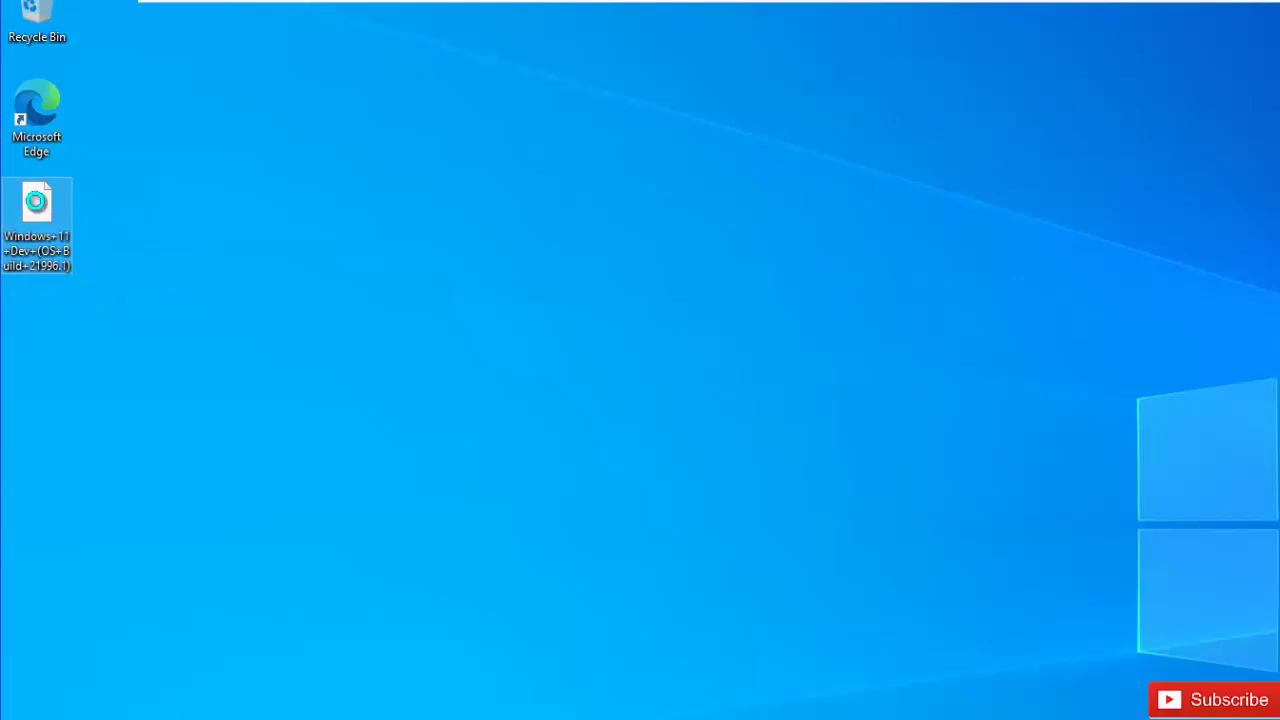
right_click(37, 202)
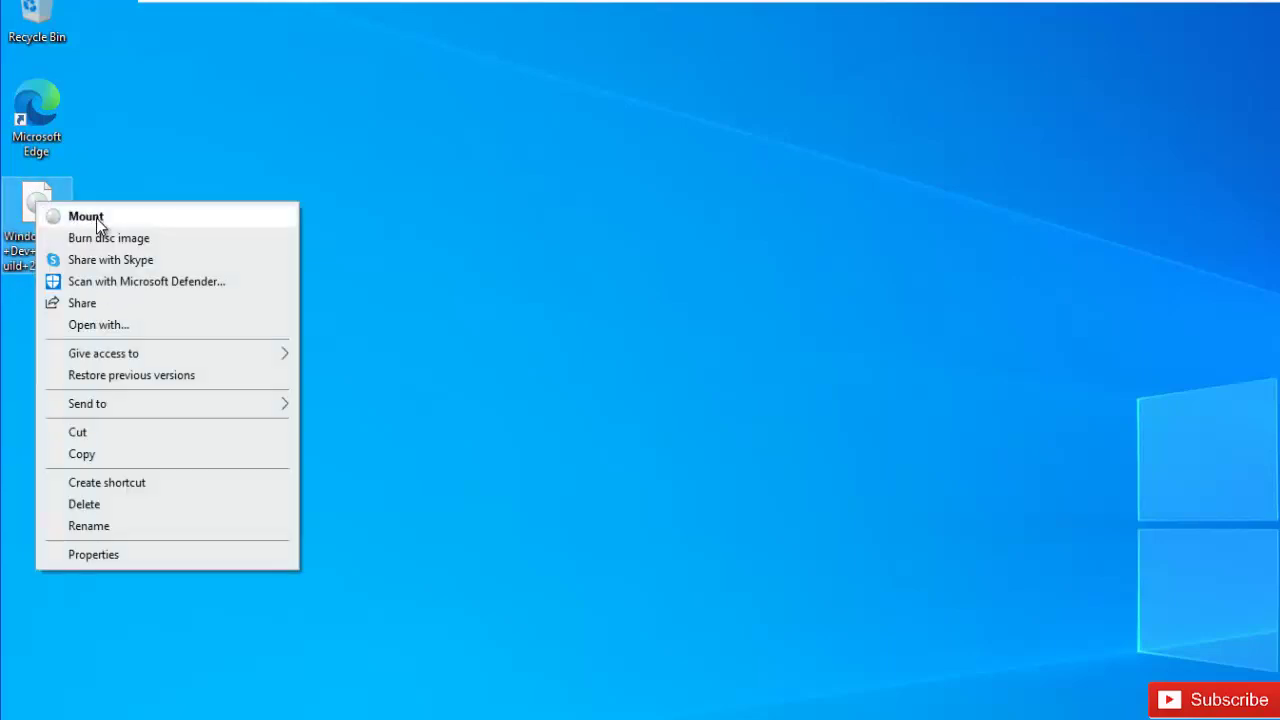
left_click(96, 218)
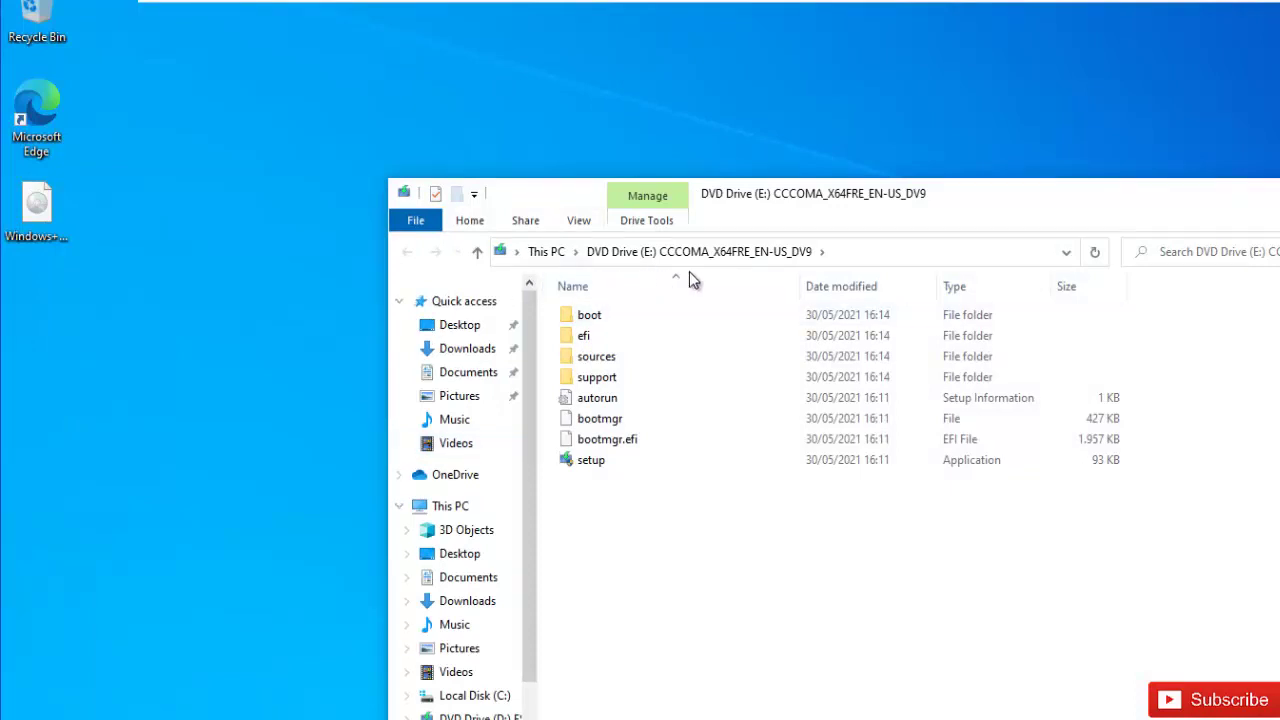
- Run setup.exe from DVD Drive (E:) and allow it through User Account Control
double_click(596, 462)
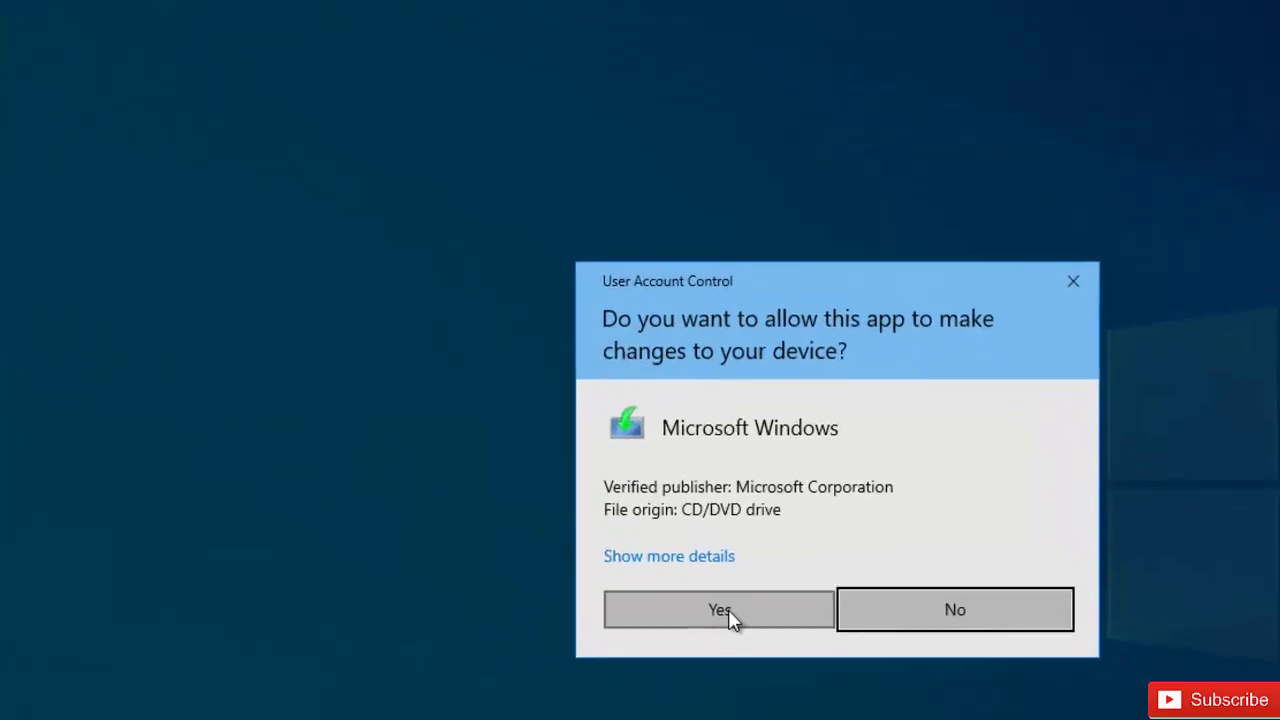
left_click(692, 604)
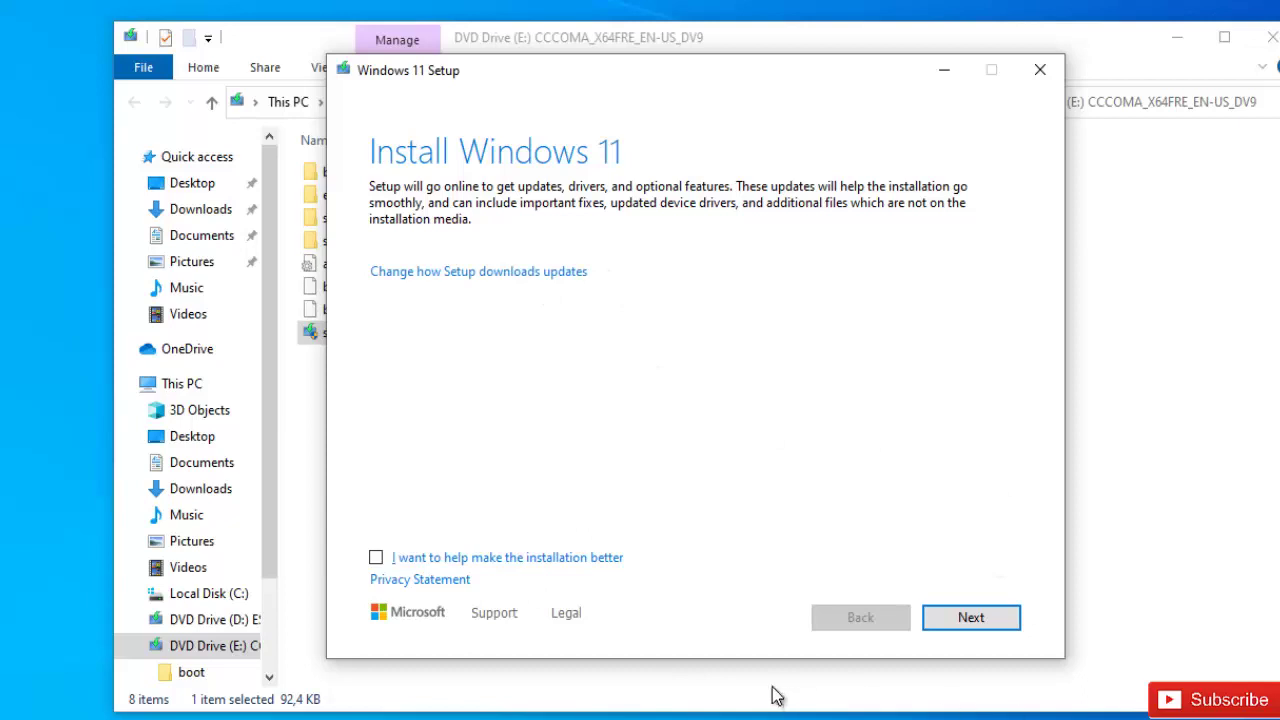
- Continue past the Install Windows 11 page so Setup checks for updates
left_click(971, 618)
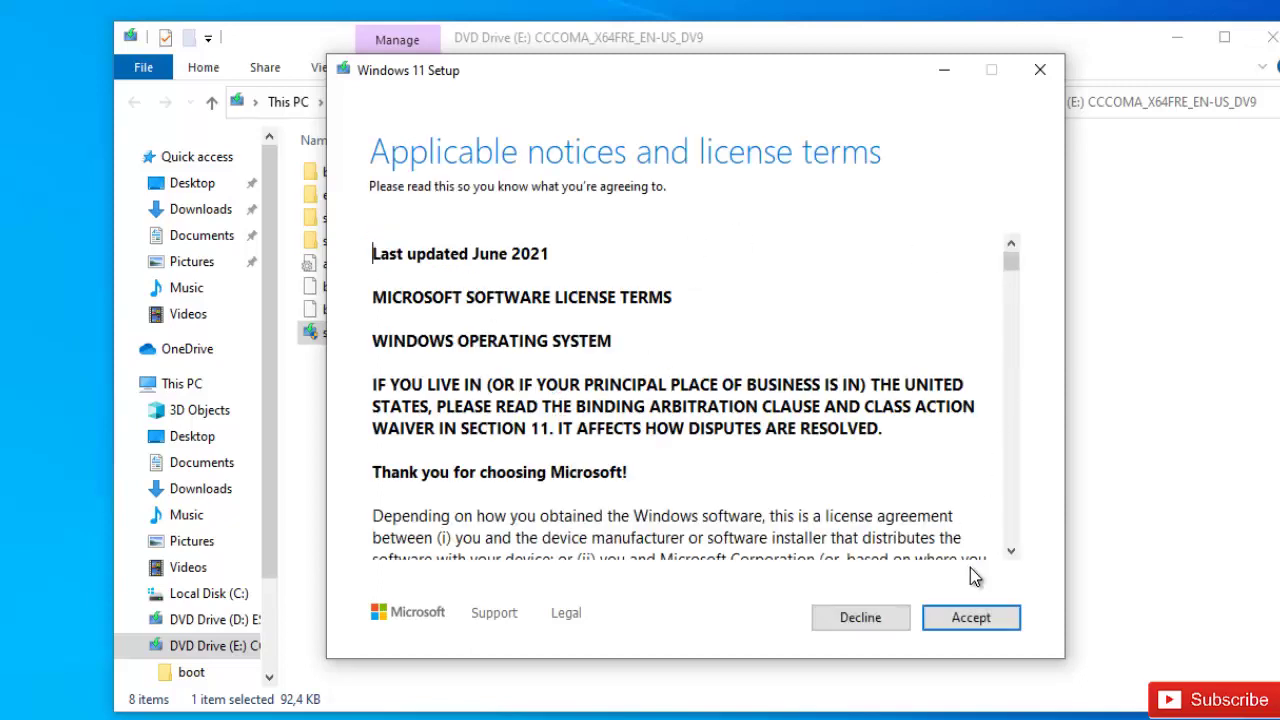
- Accept the Windows 11 license terms
left_click(955, 614)
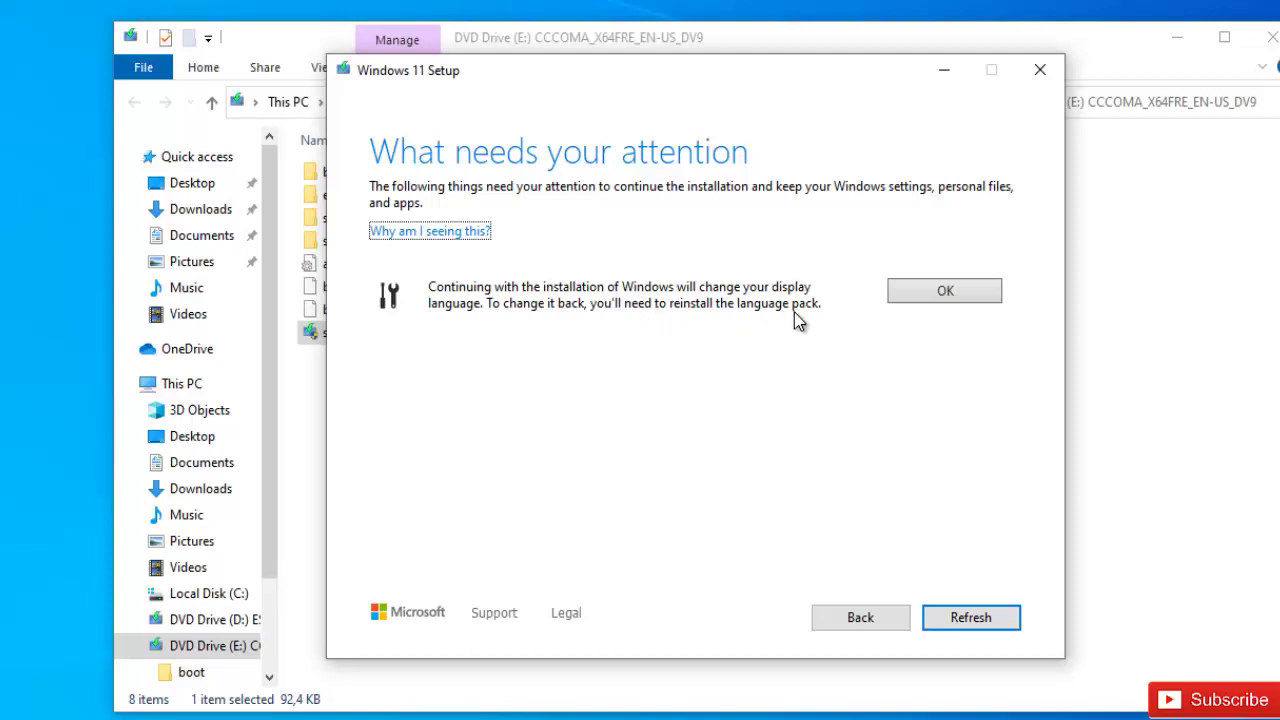
- Acknowledge the warning that the display language will change
left_click(953, 302)
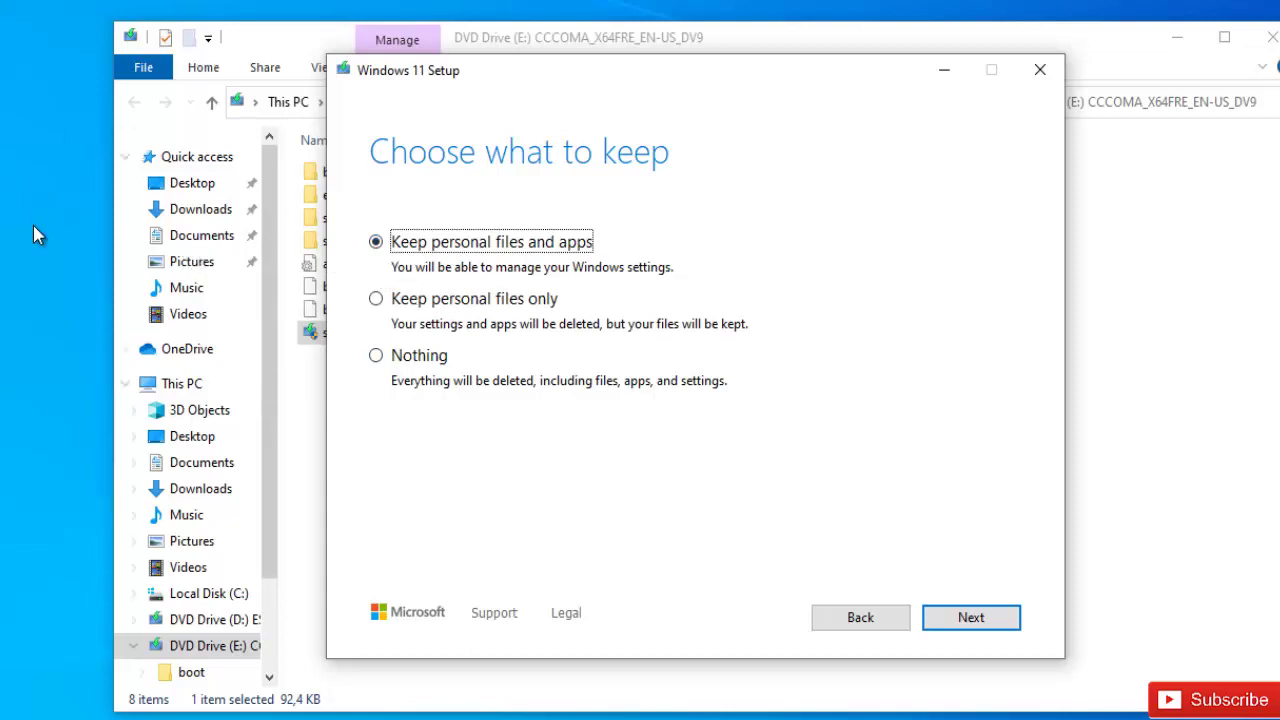
- Keep personal files and apps and continue to the Ready to install summary
left_click(968, 618)
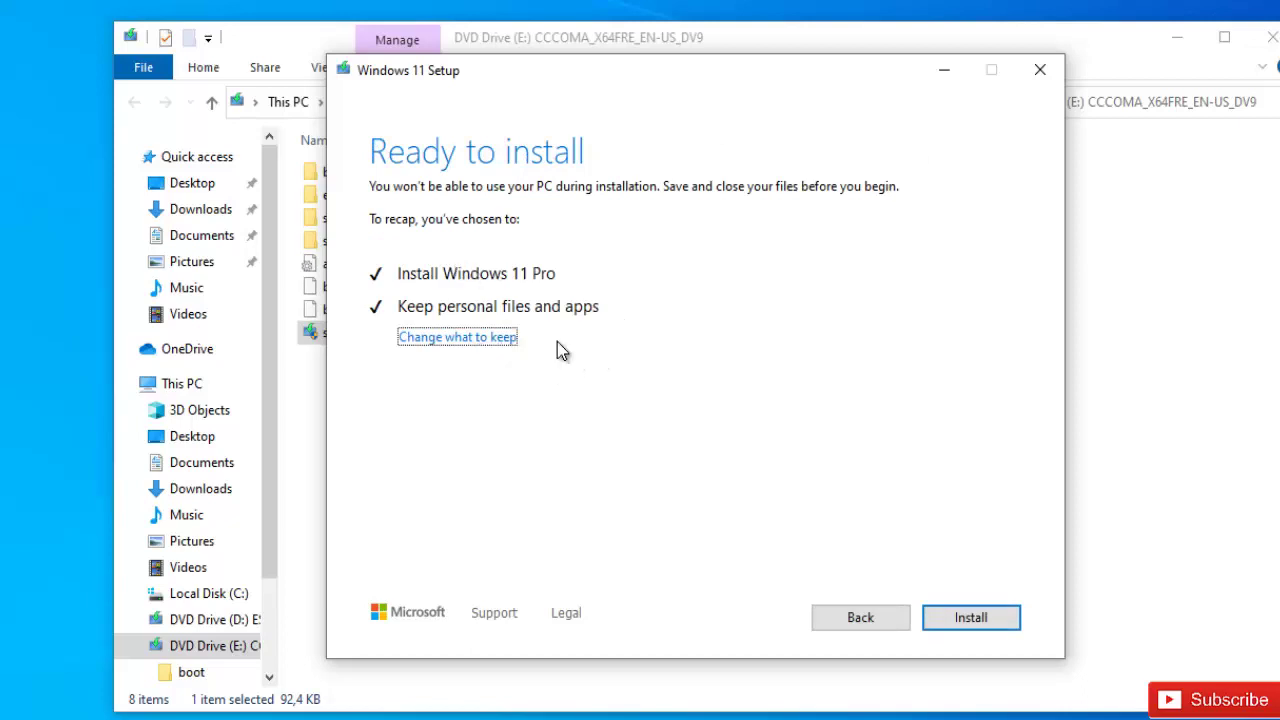
- Start the Windows 11 Pro installation and let the VM reboot
left_click(960, 610)
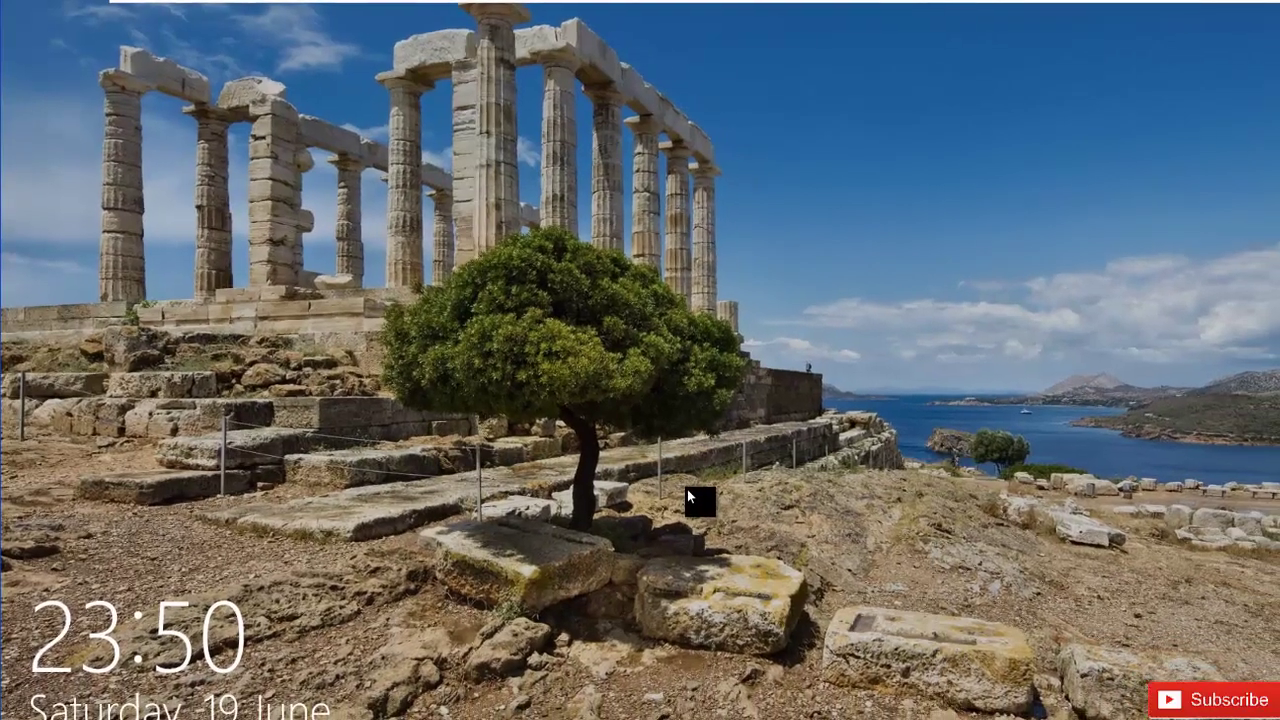
- Dismiss the lock screen and sign in with the account password
left_click(700, 503)
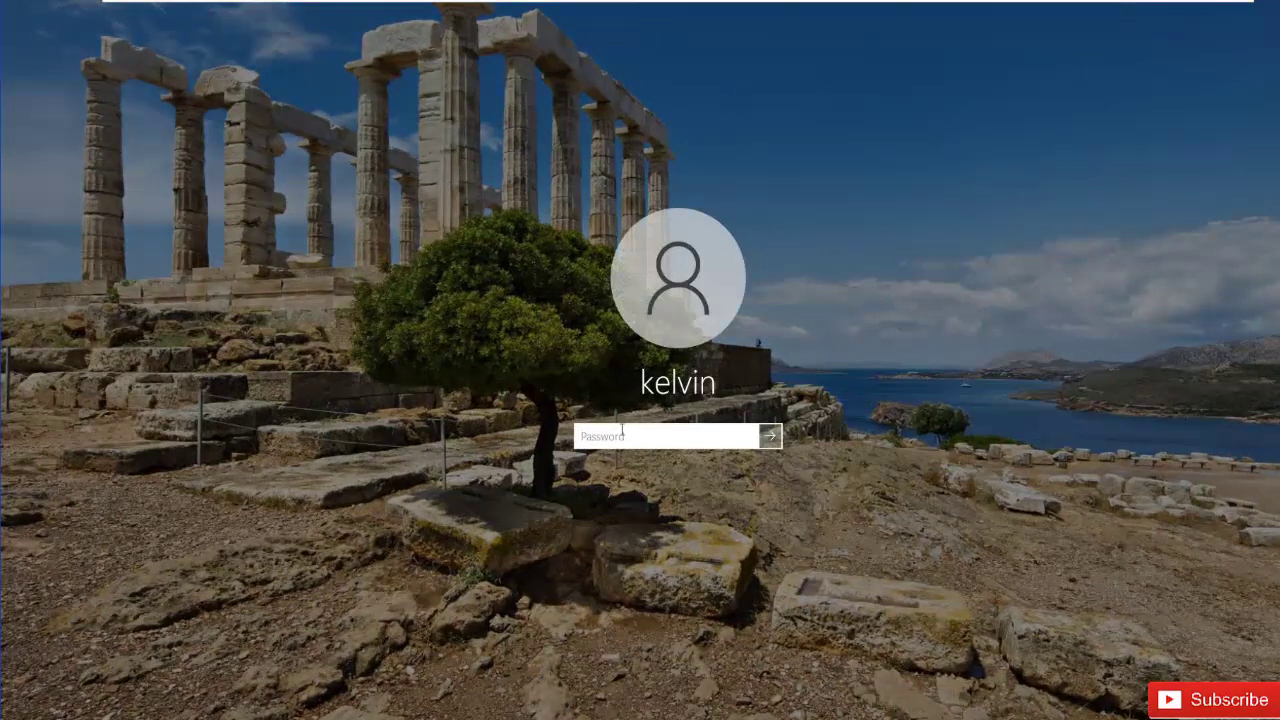
type("•••••••••")
key("Return")
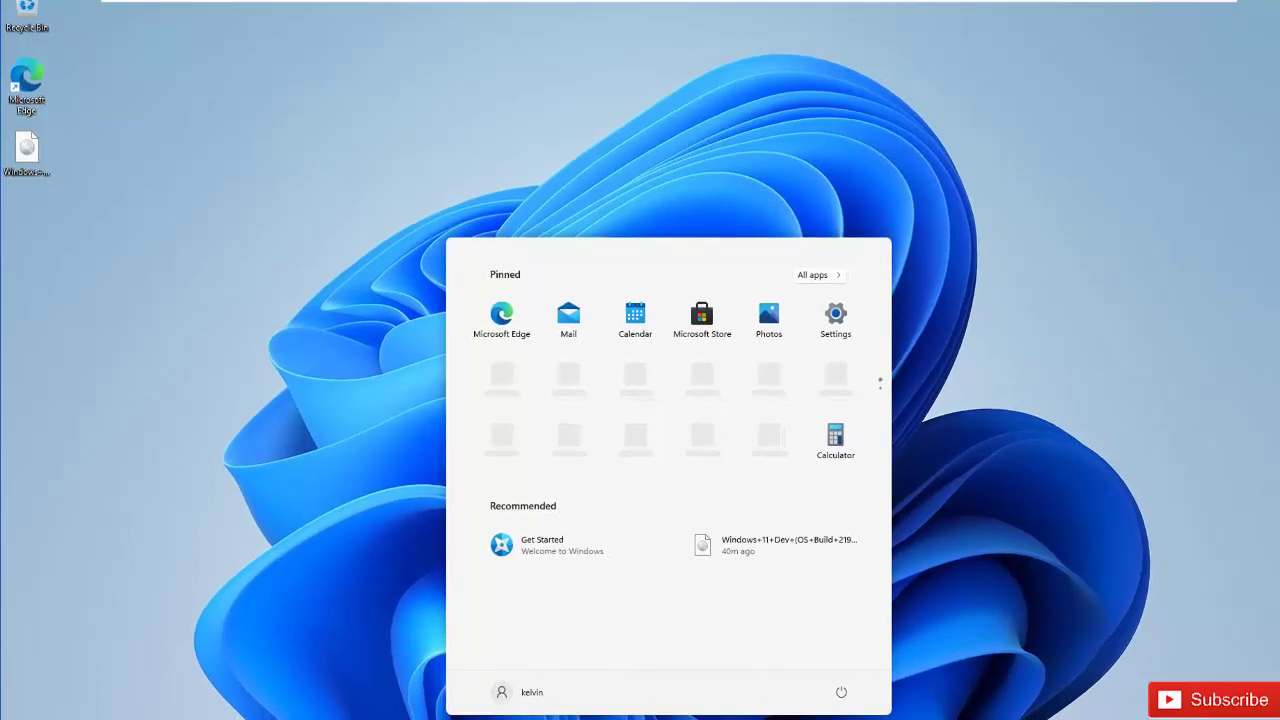
key("super")
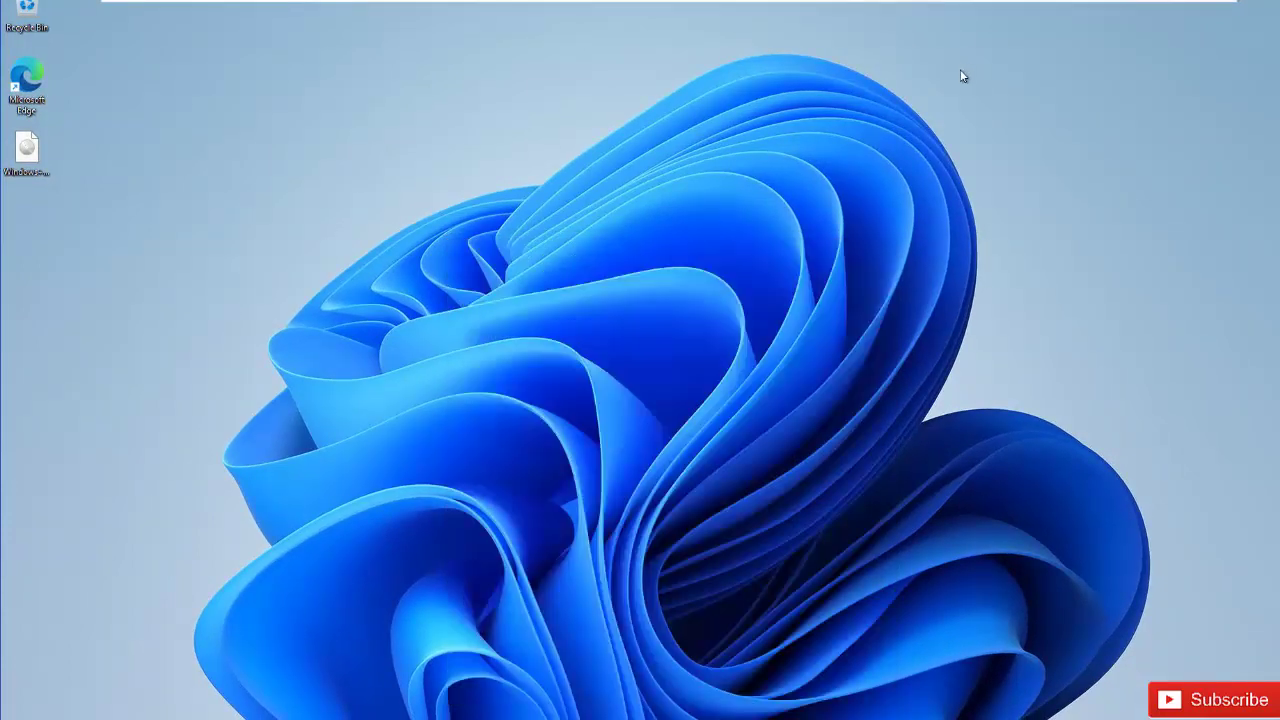
left_click(27, 160)
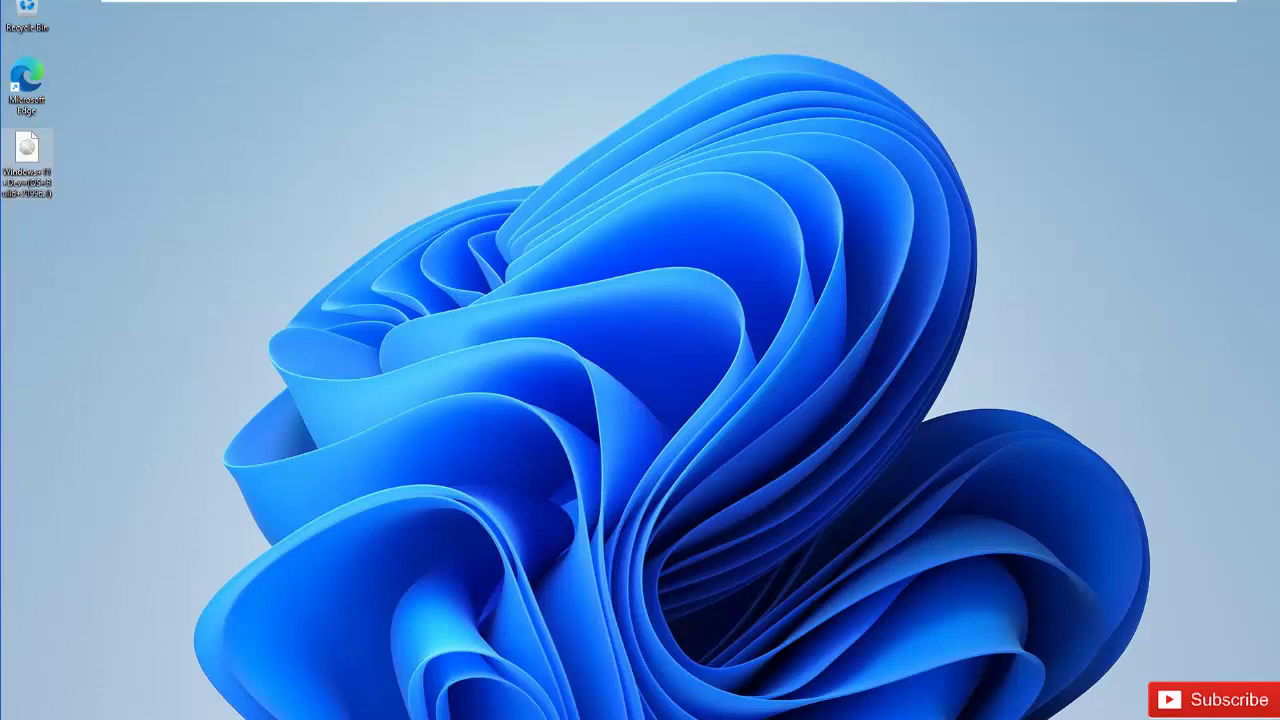
key("super")
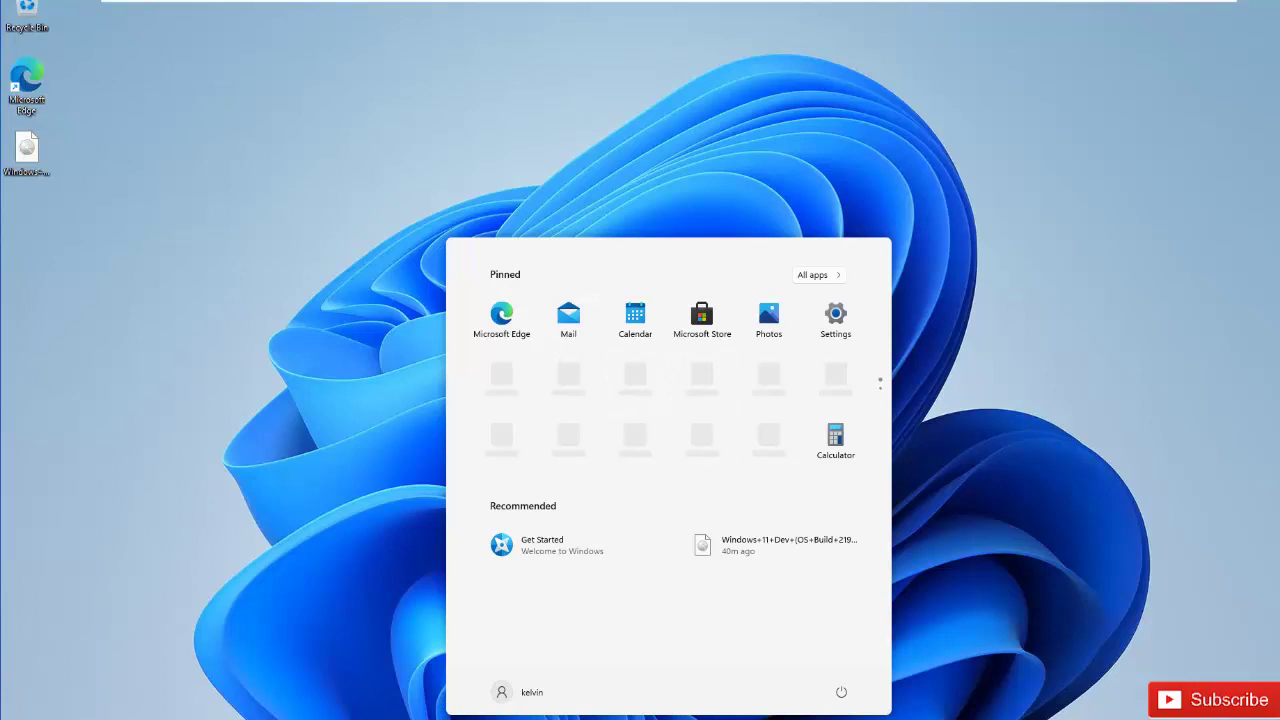
- Run winver from Start search to confirm Windows 11 Pro build 21996.1
type("winv")
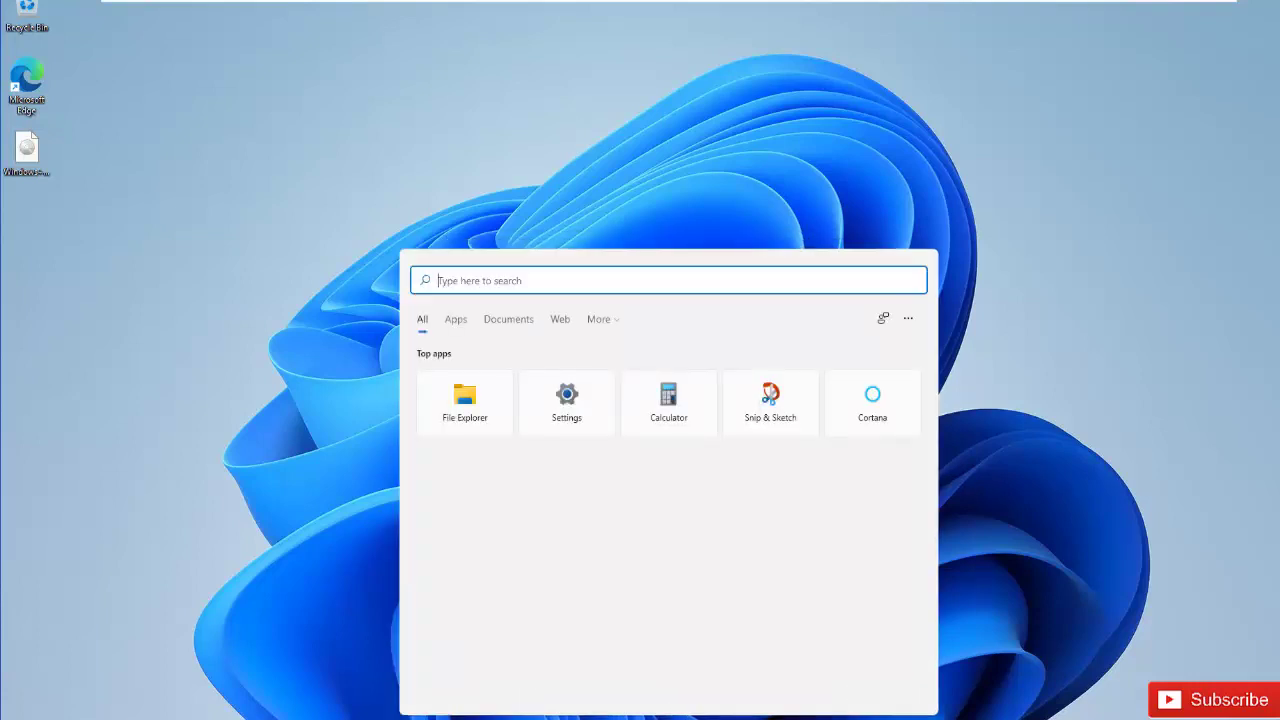
type("er")
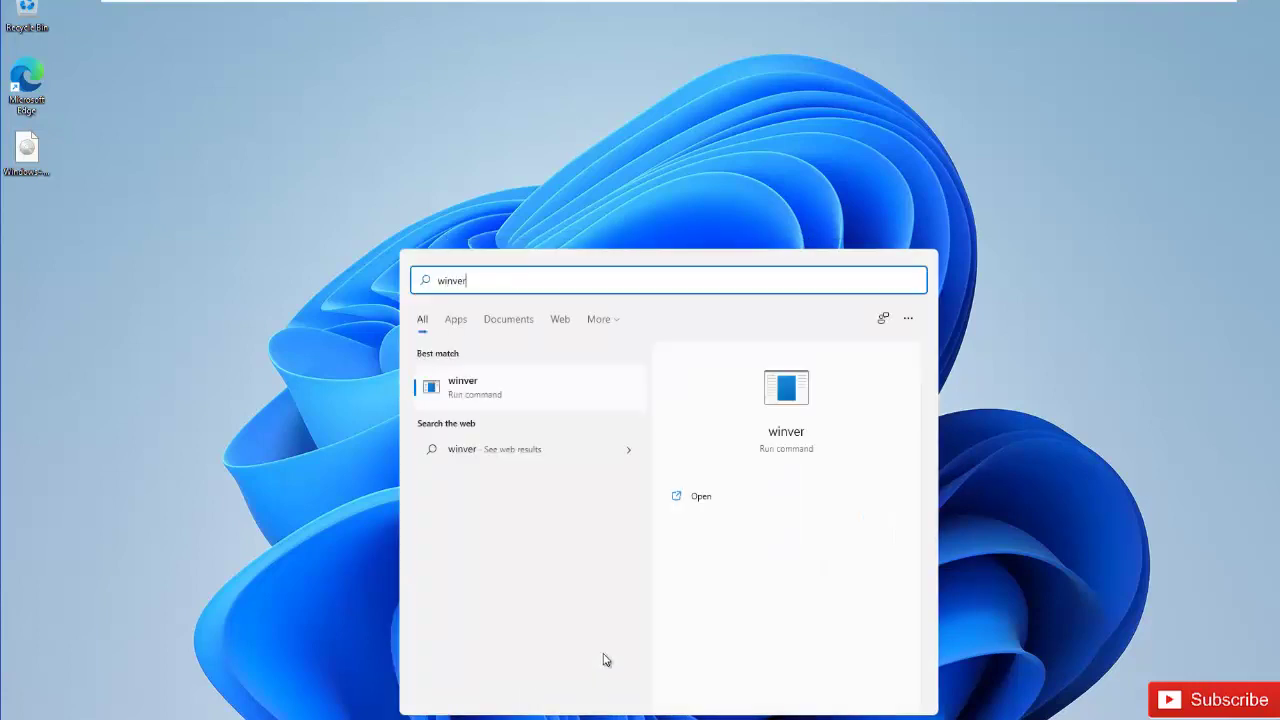
left_click(429, 386)
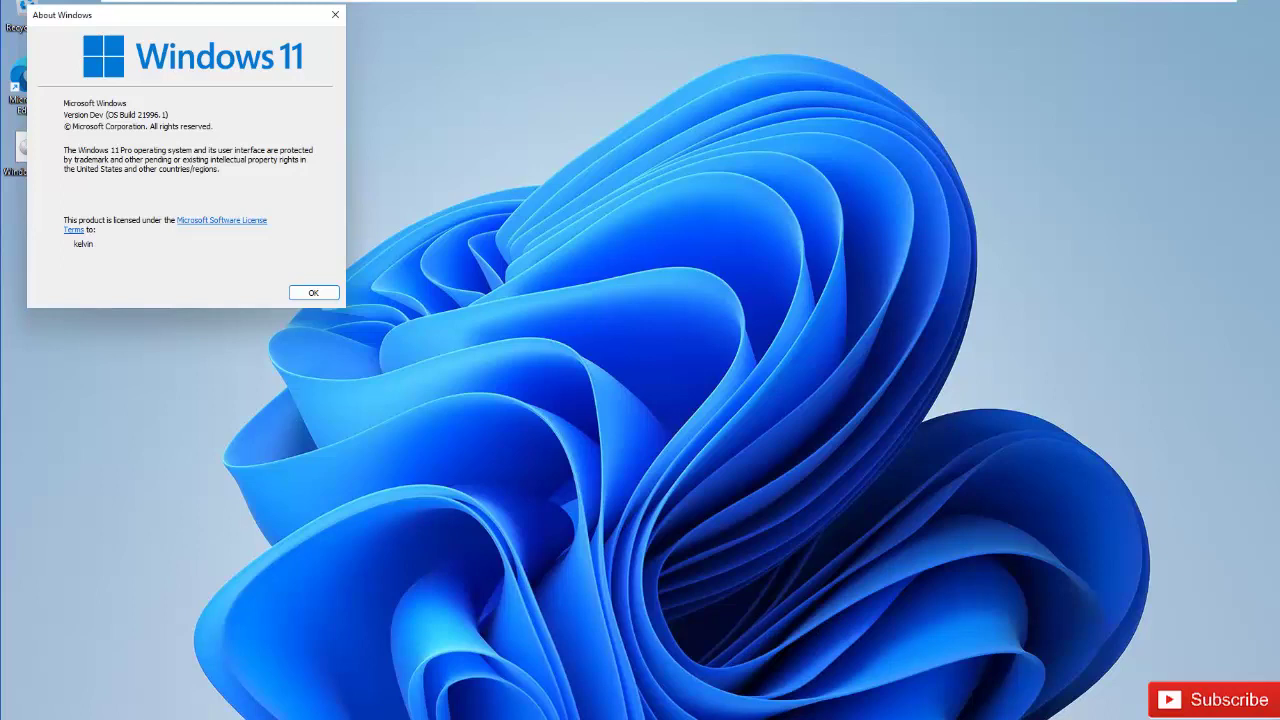
- Browse the Start menu's All apps list down to Windows Terminal, Windows Tools and Xbox
key("super")
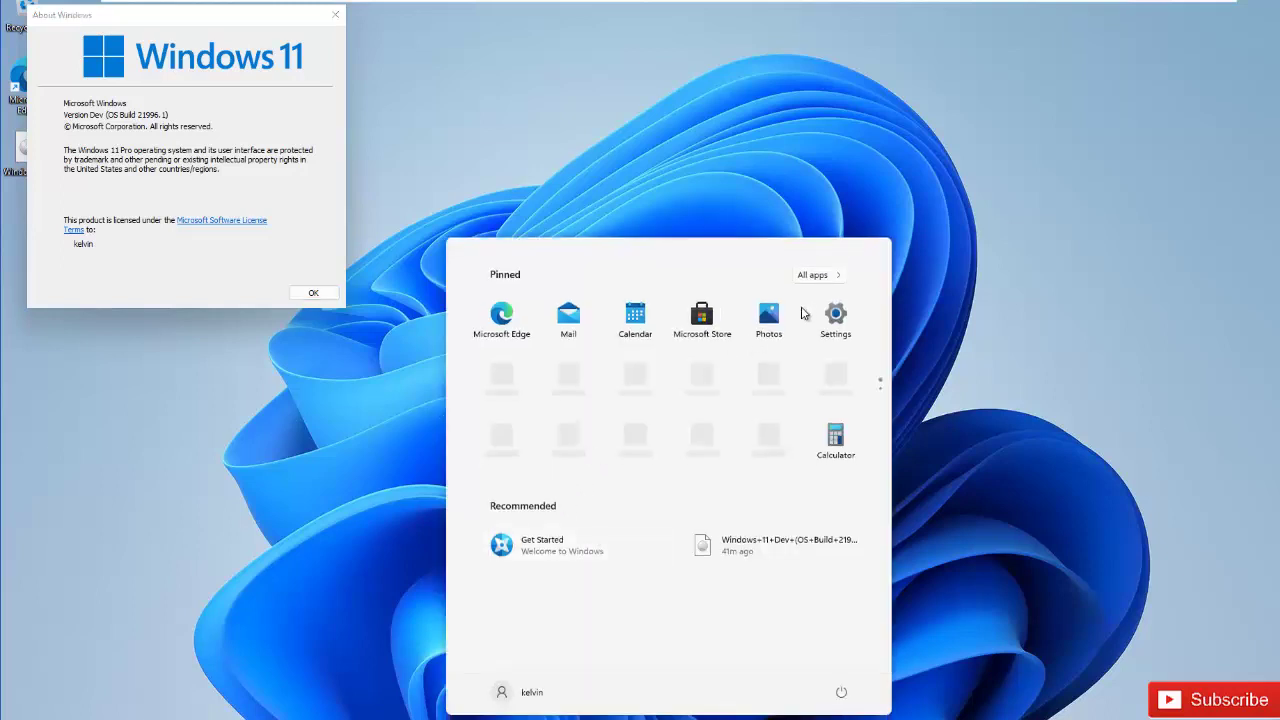
left_click(820, 276)
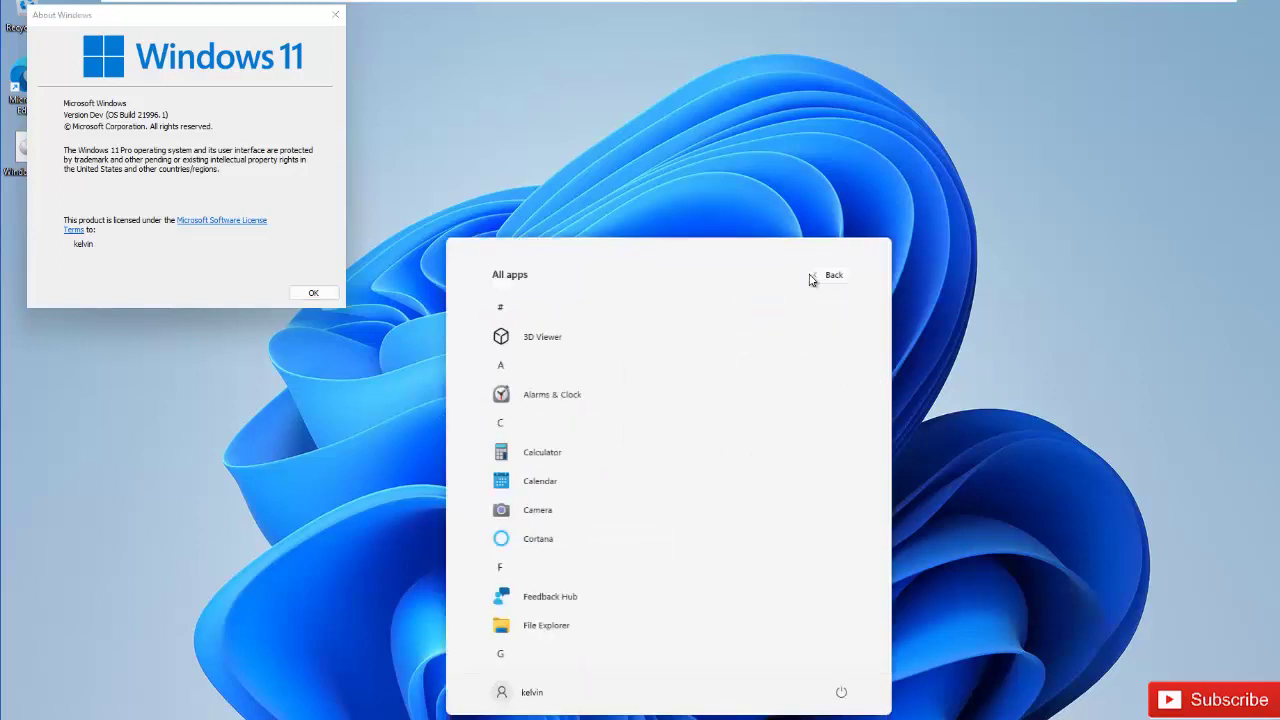
scroll(571, 466, "down", 5)
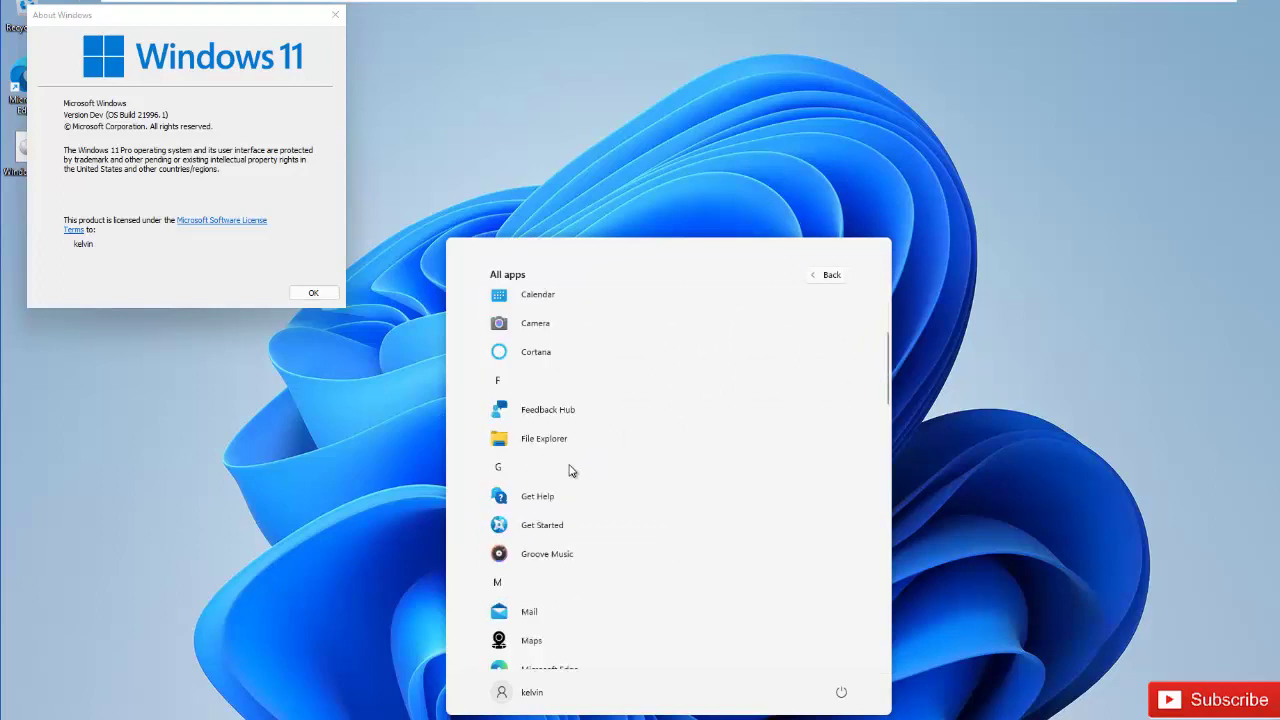
scroll(566, 483, "down", 10)
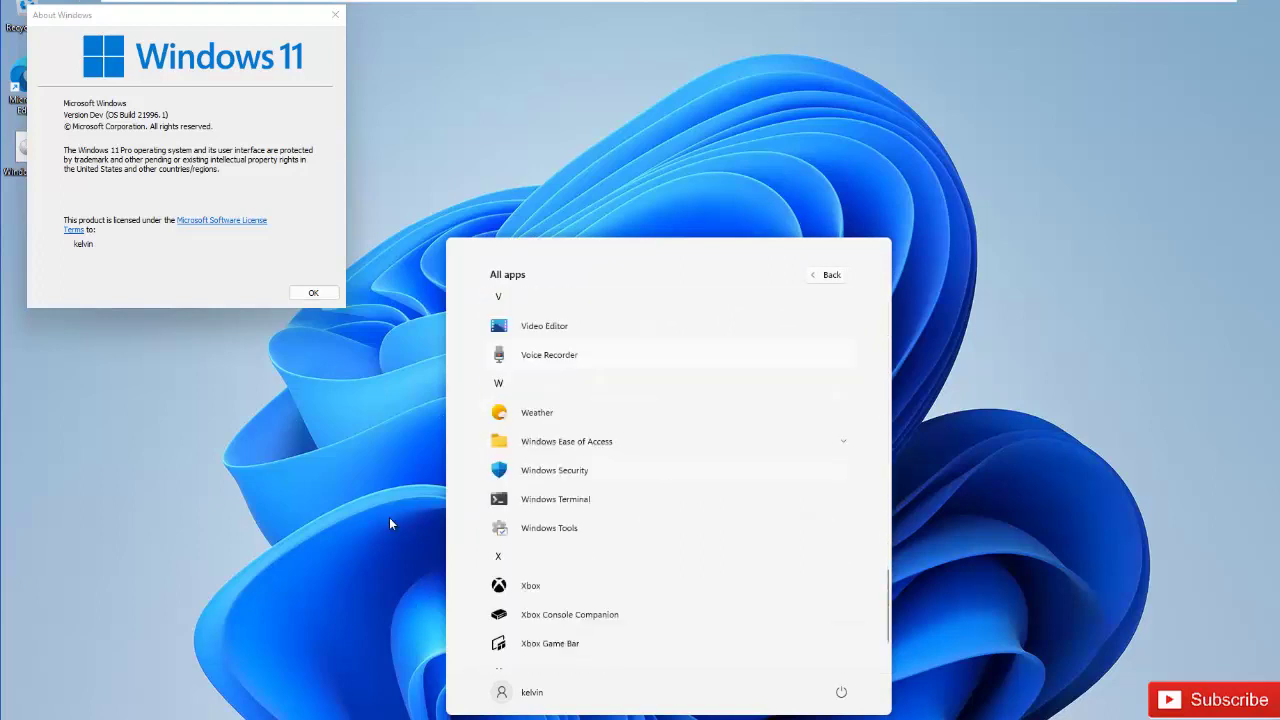